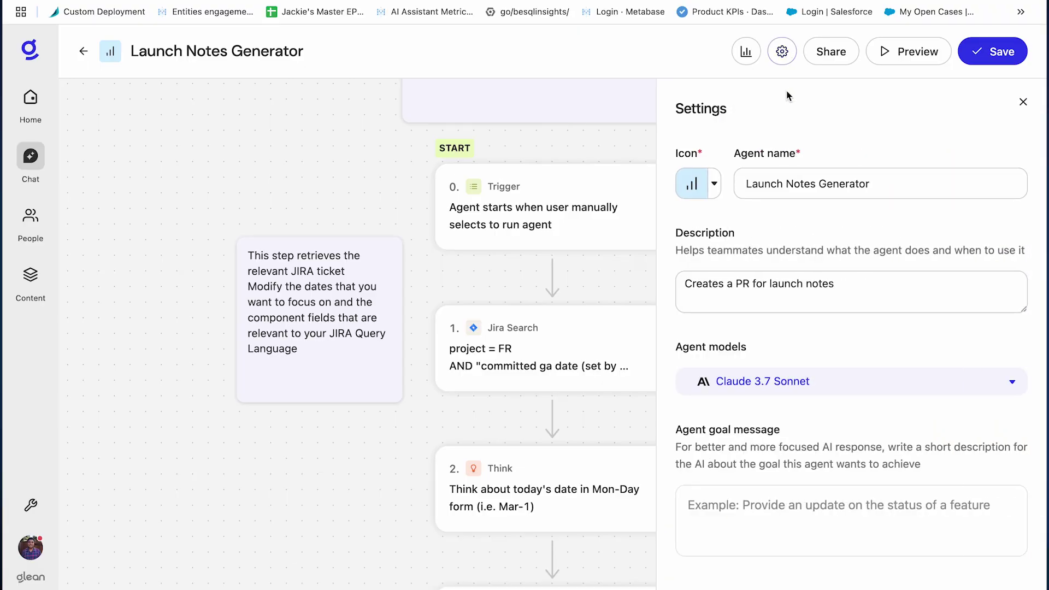
Browse the agent model list and leave Claude 3.7 Sonnet selected.
left_click(828, 382)
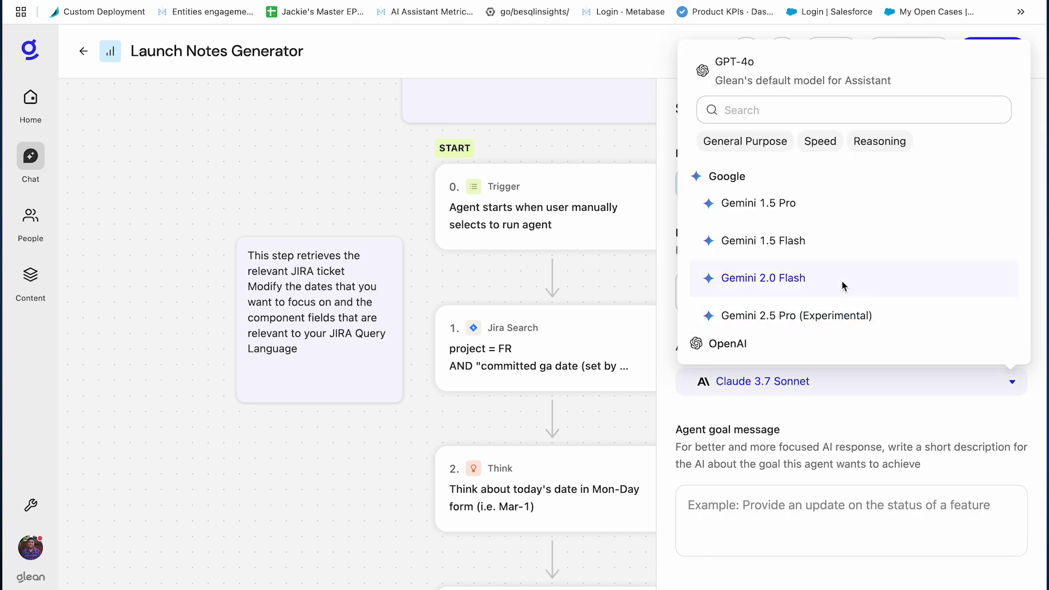
scroll(843, 287, "down", 2)
scroll(844, 286, "down", 2)
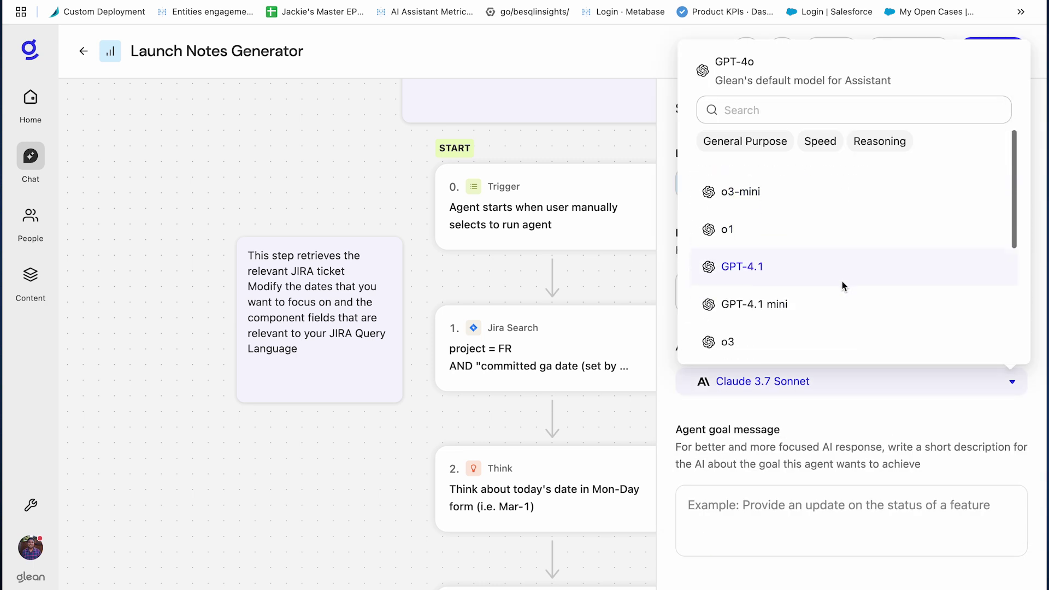
scroll(843, 286, "down", 2)
scroll(844, 286, "down", 1)
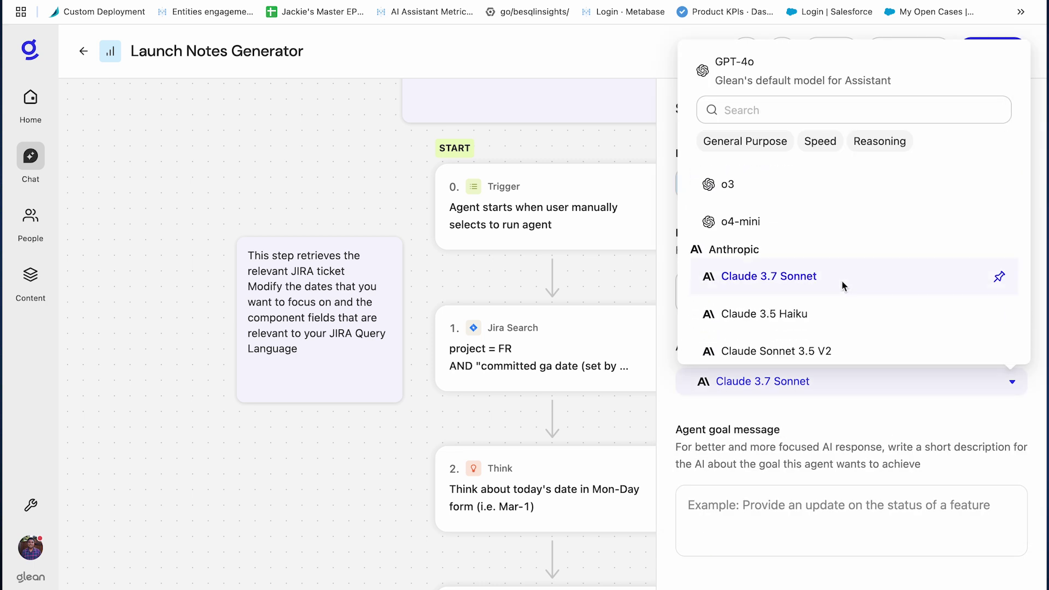
left_click(857, 438)
Close settings and start a Preview test run of the Launch Notes Generator.
left_click(844, 110)
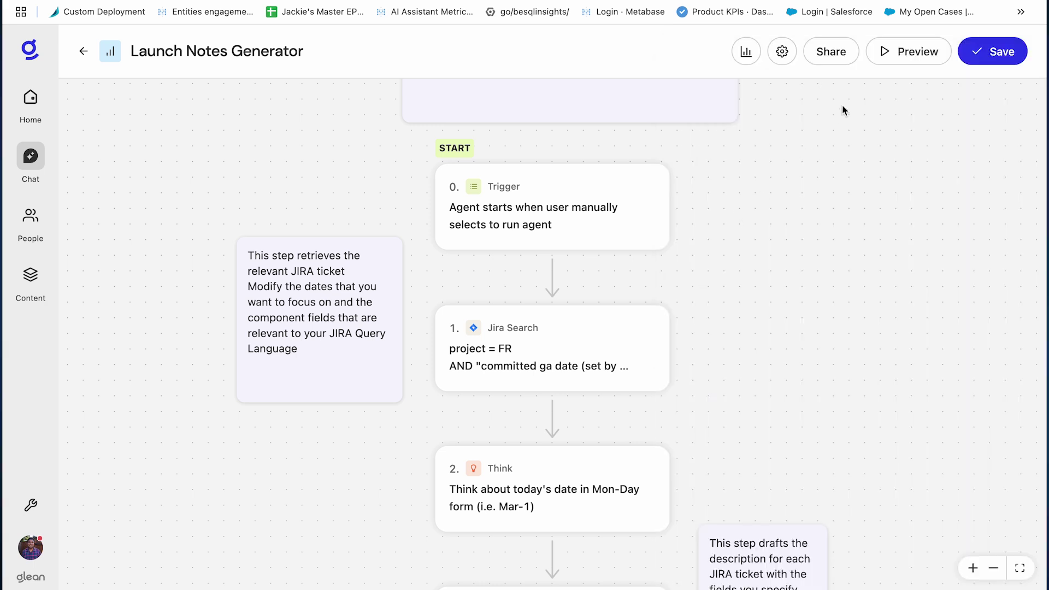
left_click(893, 55)
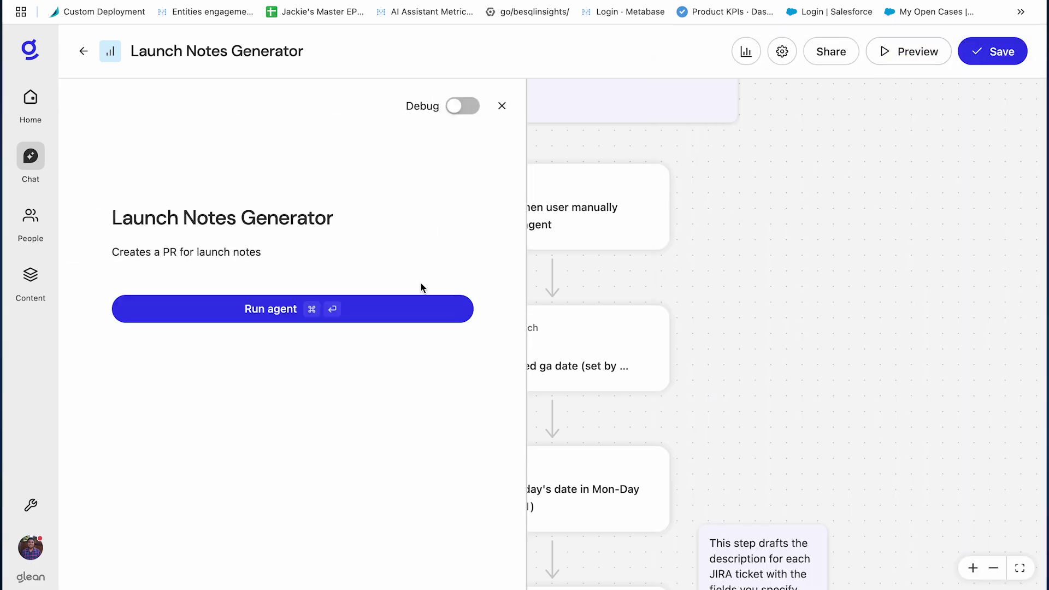
left_click(381, 310)
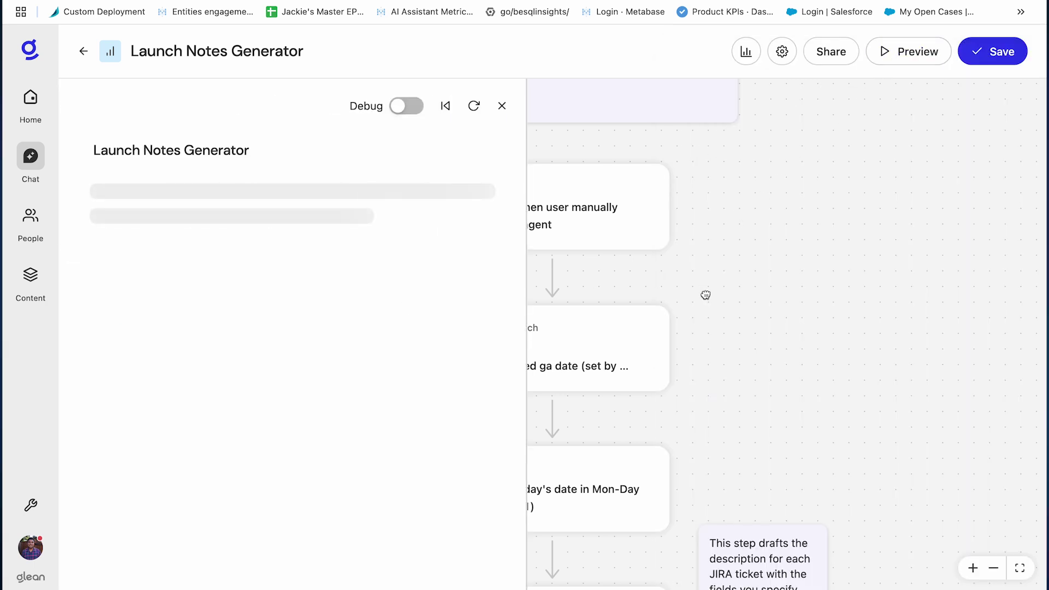
Review the Jira Search step's query in the running workflow.
left_click_drag(780, 296, 958, 288)
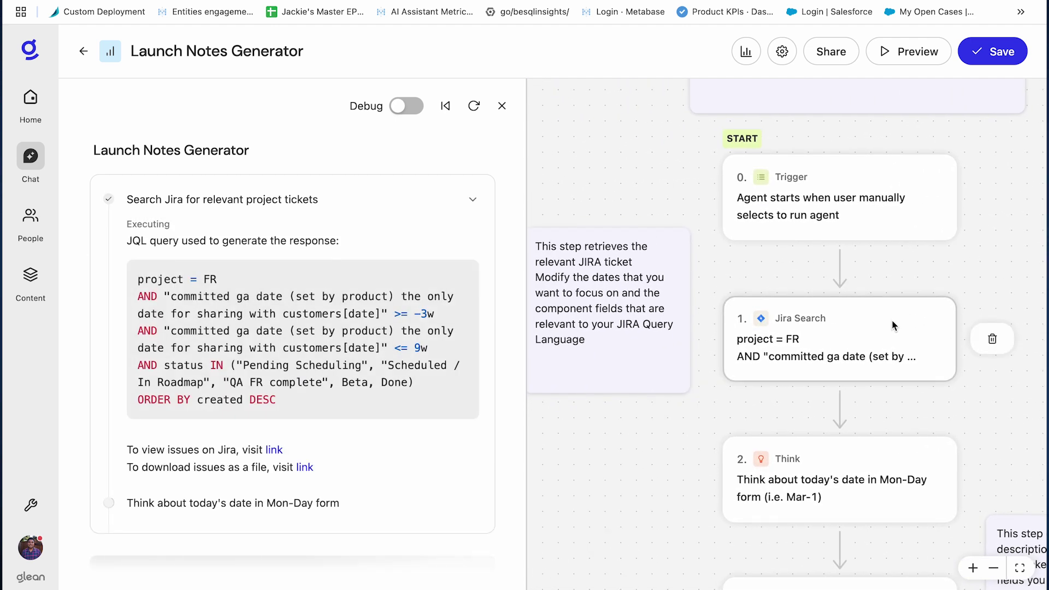
left_click(893, 326)
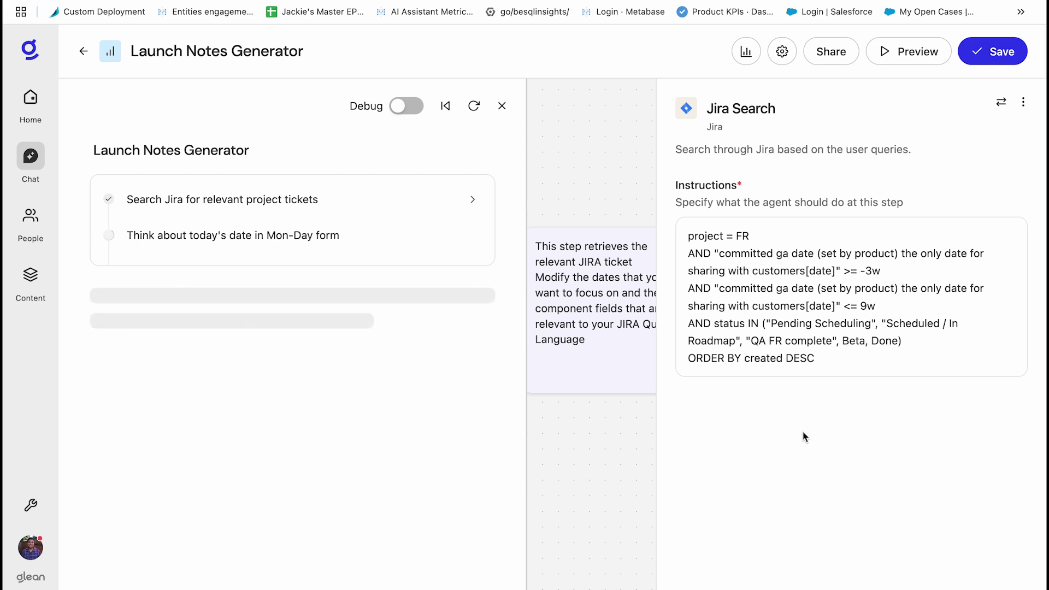
left_click(641, 175)
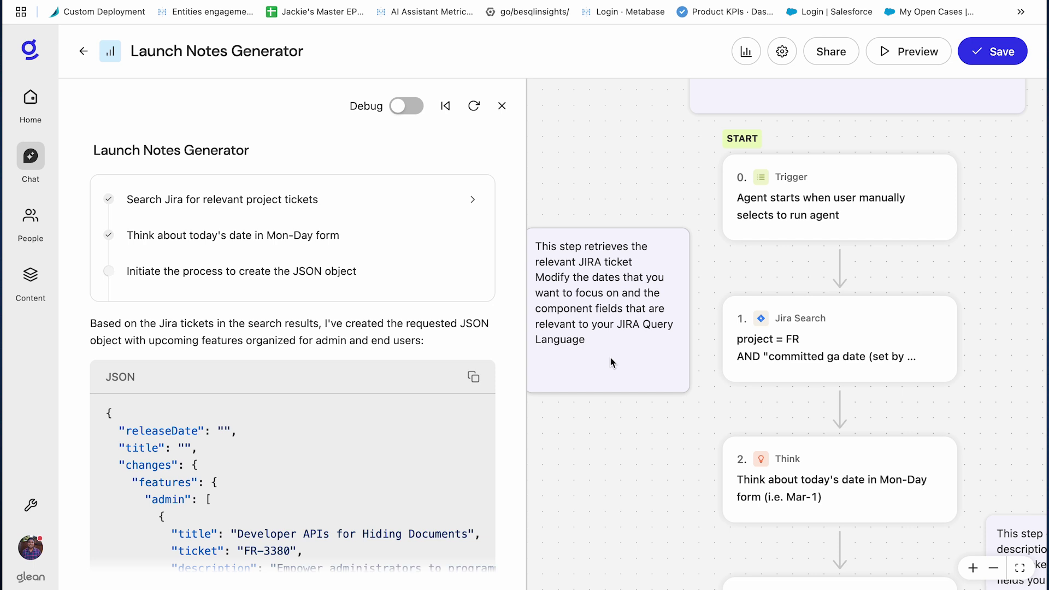
scroll(494, 338, "down", 3)
scroll(493, 338, "down", 3)
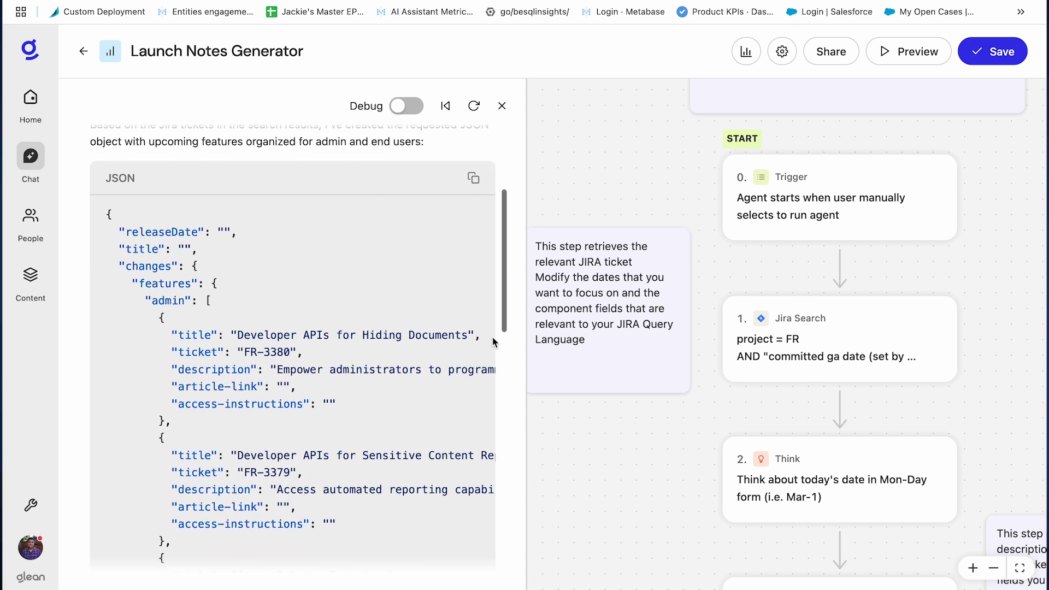
scroll(493, 341, "down", 2)
scroll(493, 340, "down", 2)
scroll(494, 340, "down", 2)
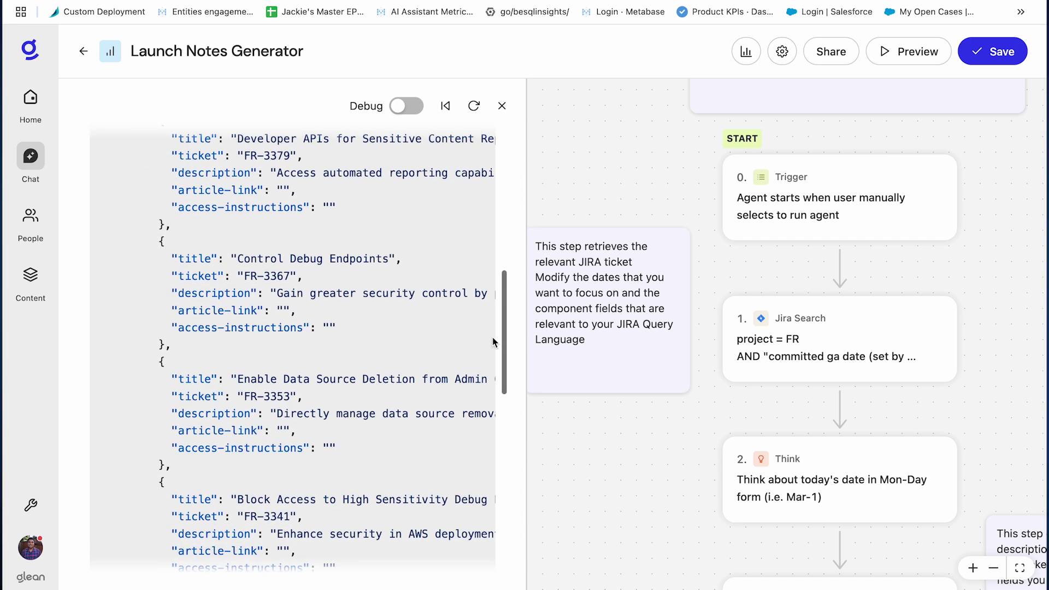
scroll(493, 340, "down", 2)
scroll(493, 341, "down", 2)
scroll(494, 341, "down", 2)
scroll(494, 340, "down", 2)
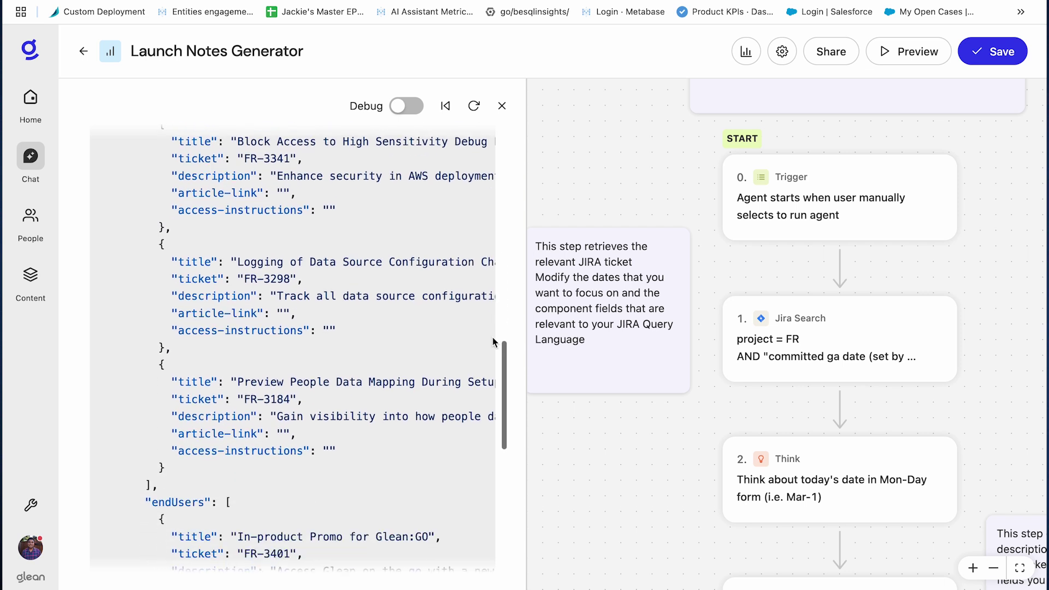
scroll(494, 341, "down", 2)
scroll(494, 338, "down", 2)
scroll(493, 338, "down", 2)
scroll(493, 338, "down", 2)
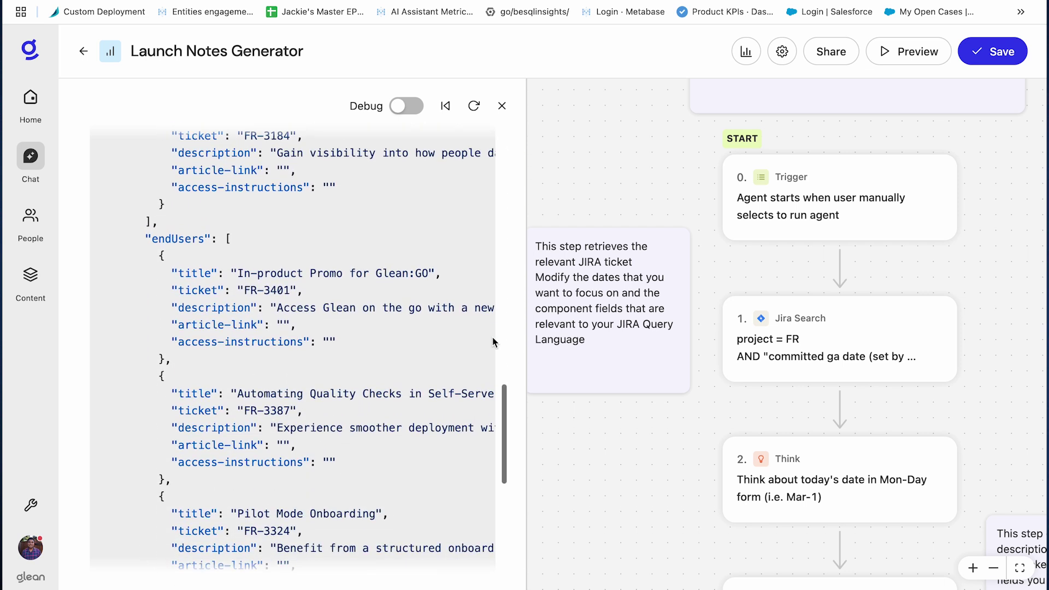
scroll(494, 338, "down", 2)
scroll(493, 341, "down", 2)
scroll(493, 340, "down", 2)
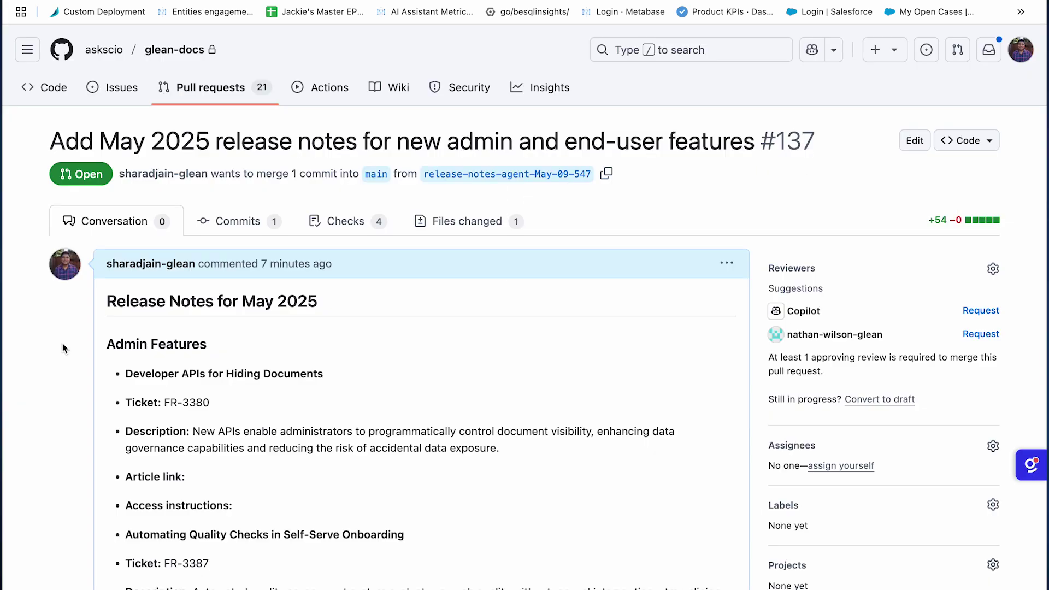
scroll(63, 348, "down", 1)
scroll(63, 348, "down", 1)
scroll(63, 348, "down", 1)
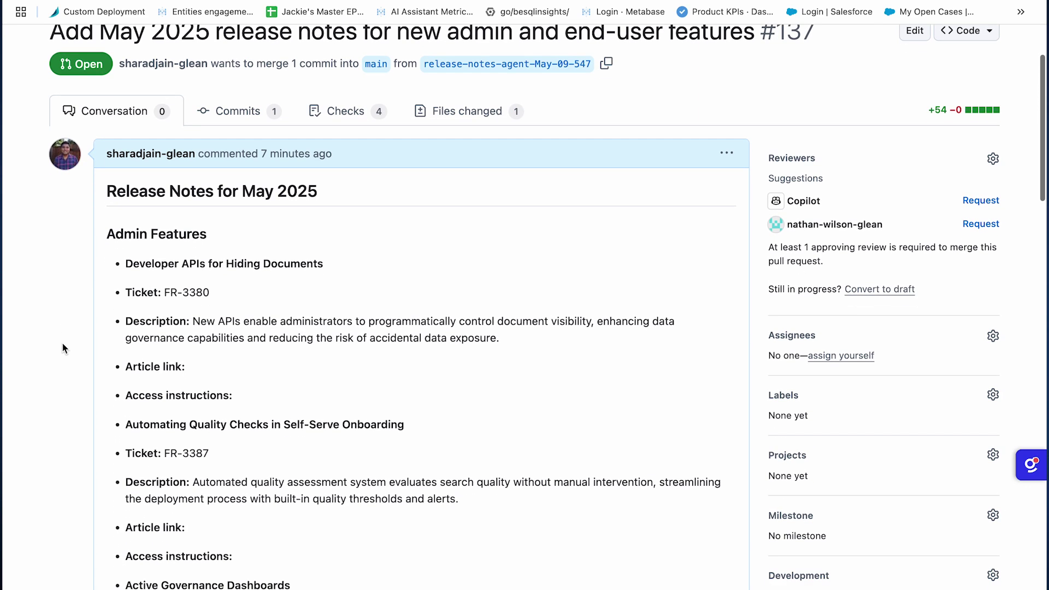
scroll(62, 348, "down", 2)
scroll(62, 348, "down", 2)
scroll(63, 348, "down", 1)
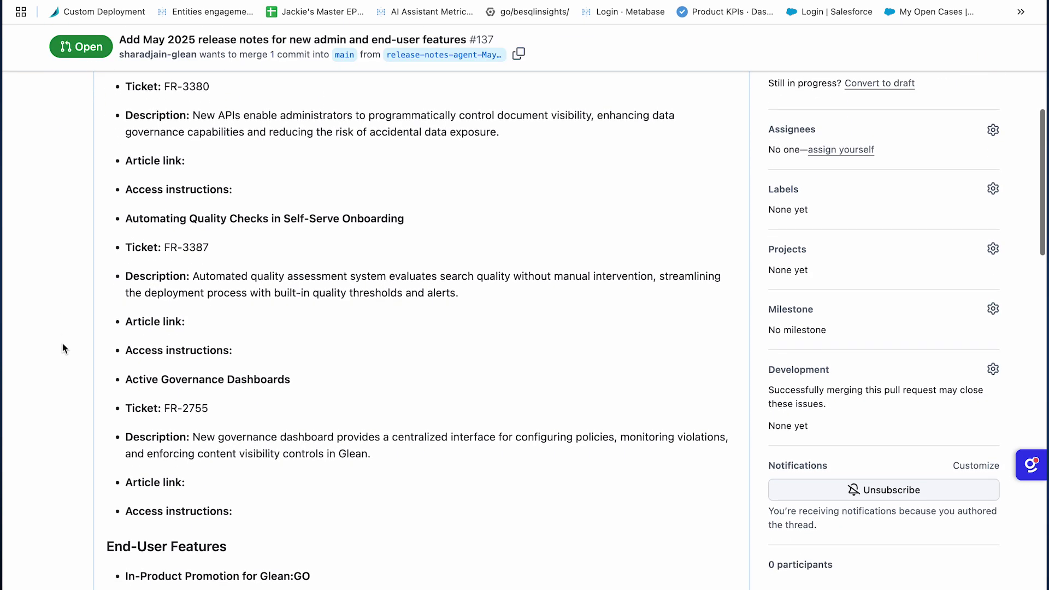
scroll(62, 349, "down", 1)
scroll(63, 348, "down", 1)
scroll(62, 349, "down", 1)
scroll(63, 348, "down", 1)
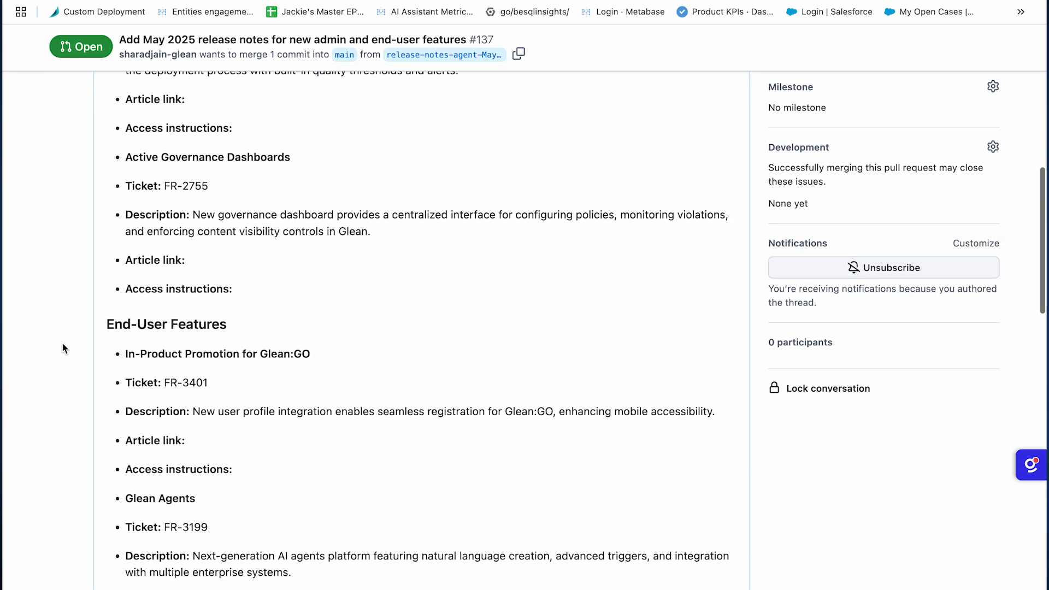
scroll(63, 348, "down", 1)
scroll(62, 349, "down", 1)
scroll(62, 349, "down", 1)
scroll(63, 348, "down", 1)
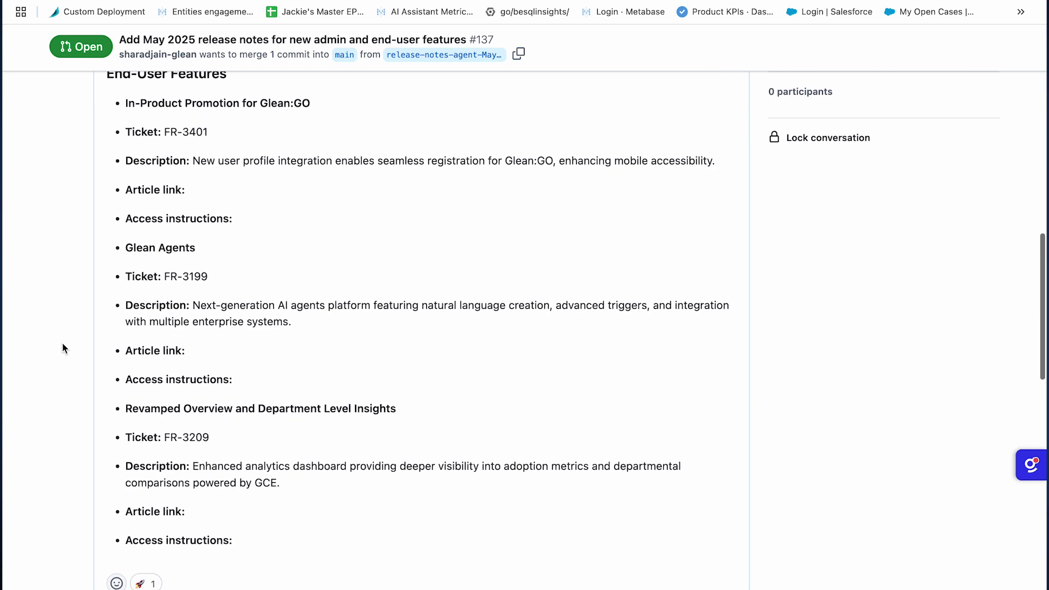
scroll(62, 349, "down", 1)
scroll(63, 349, "down", 1)
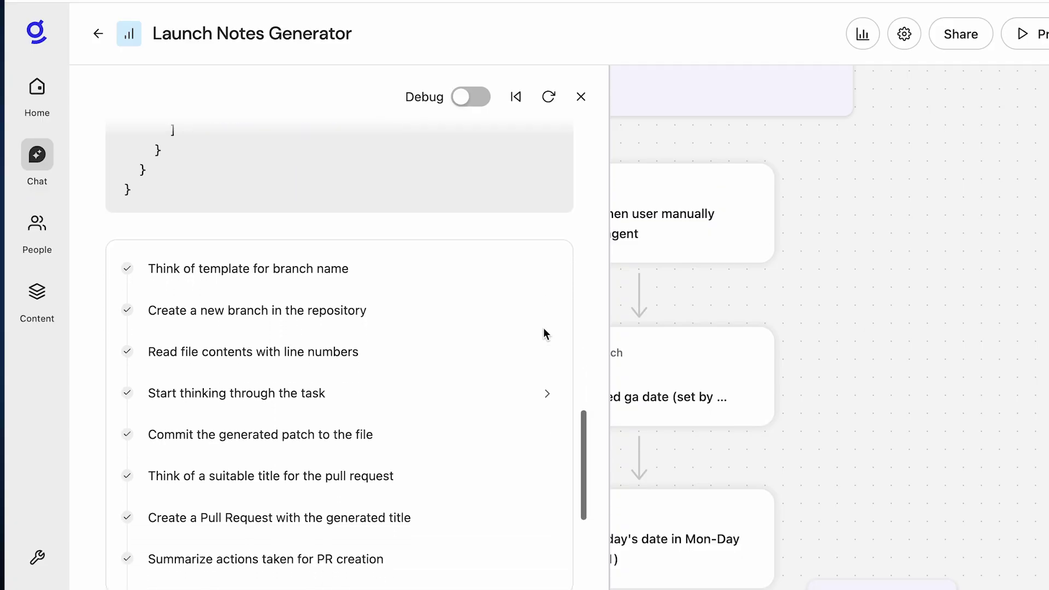
scroll(544, 333, "down", 3)
scroll(544, 333, "down", 3)
scroll(544, 333, "down", 2)
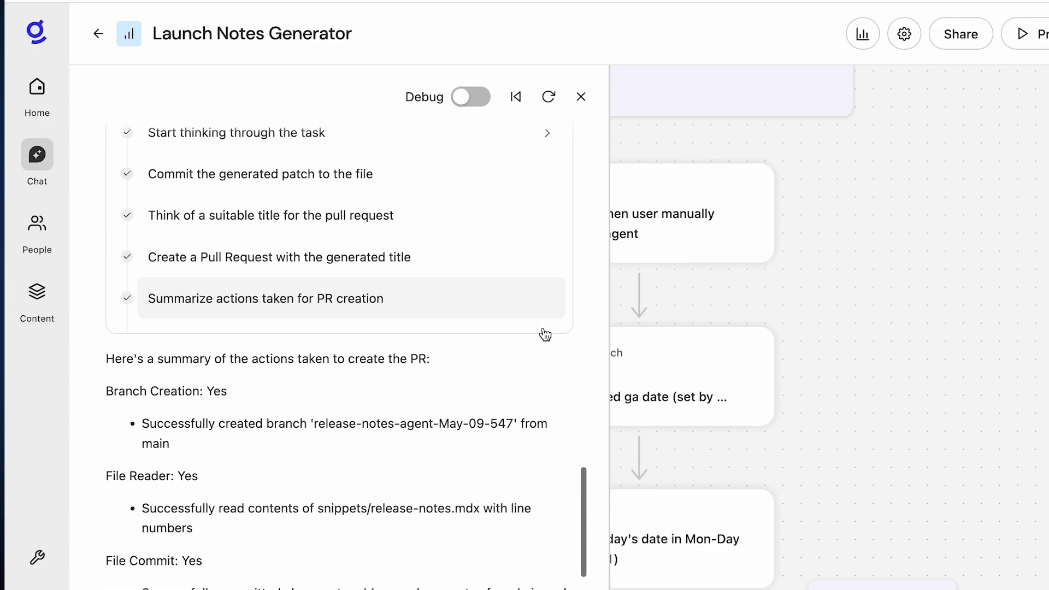
scroll(544, 332, "down", 2)
scroll(545, 335, "down", 2)
scroll(546, 334, "down", 2)
scroll(546, 335, "down", 2)
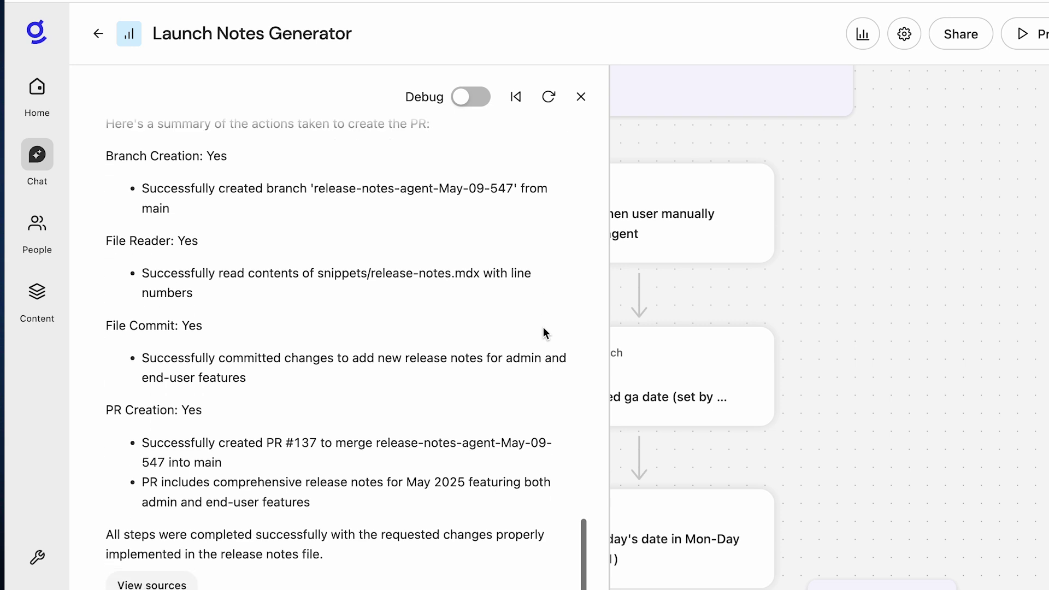
scroll(546, 335, "down", 1)
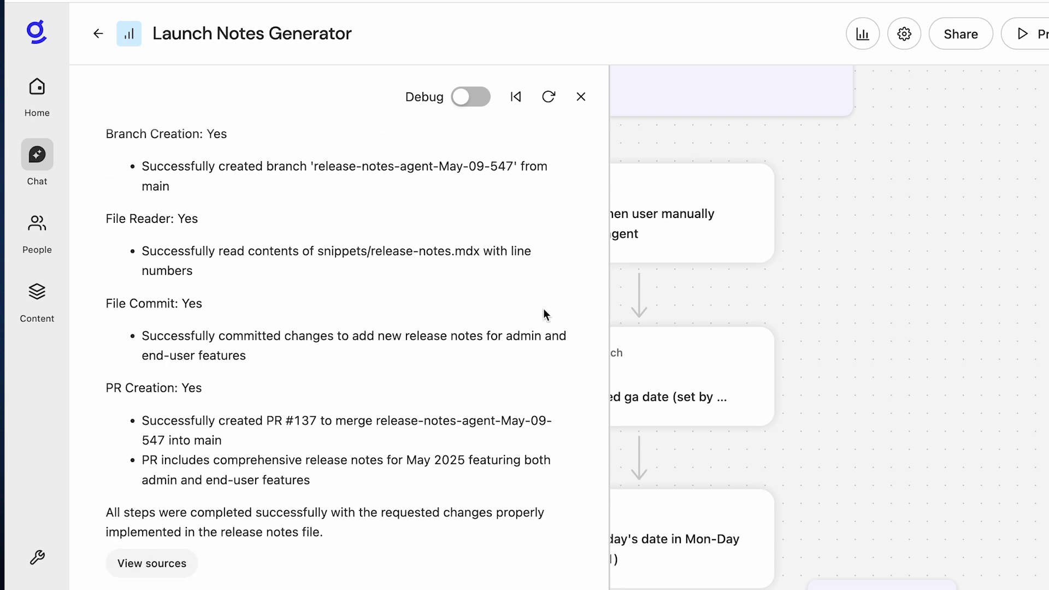